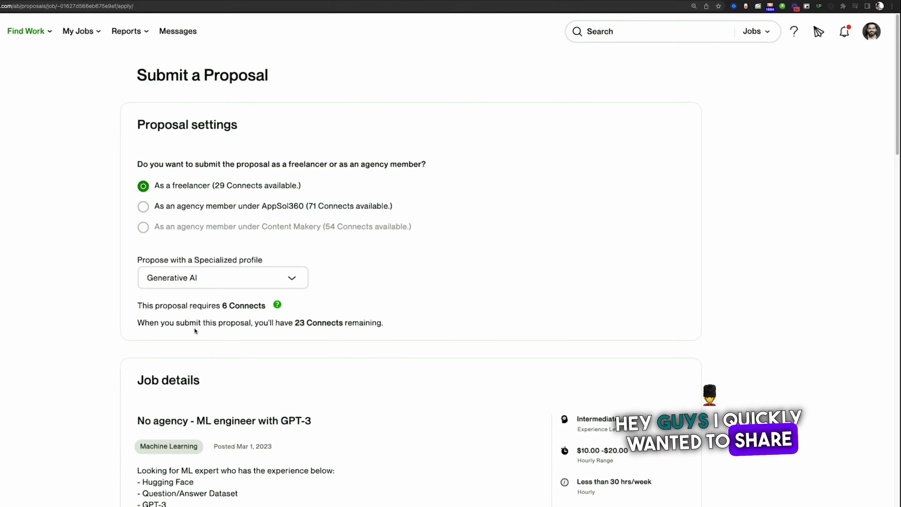
Look over the job proposal page and dismiss the promotion explanation popup
scroll(155, 428, down, 7)
scroll(155, 428, down, 3)
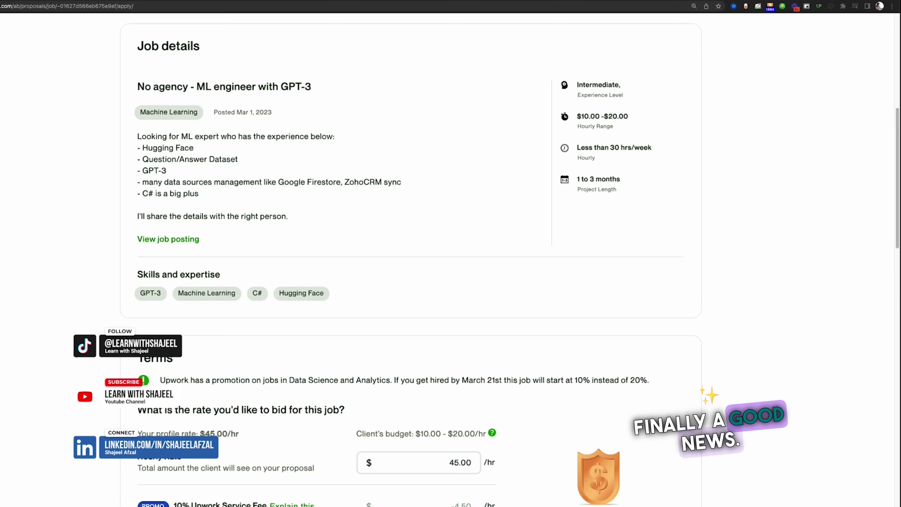
scroll(81, 308, up, 4)
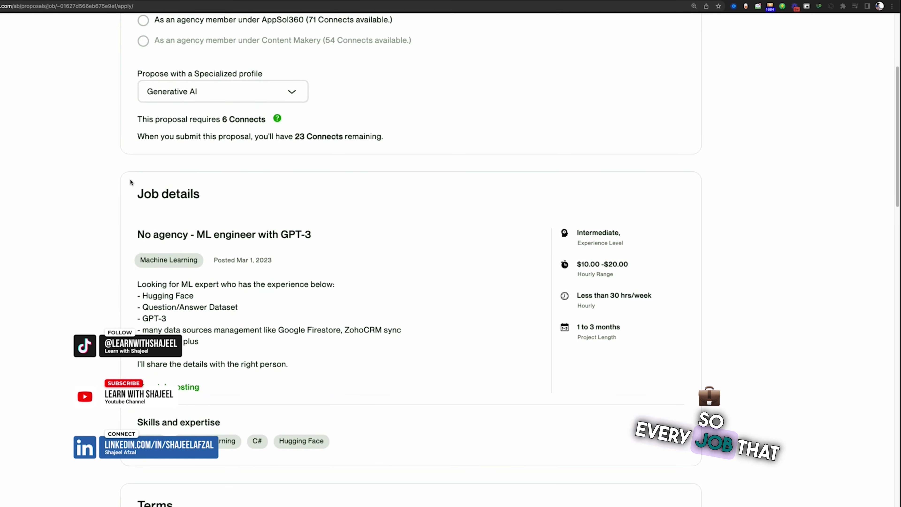
scroll(131, 182, up, 2)
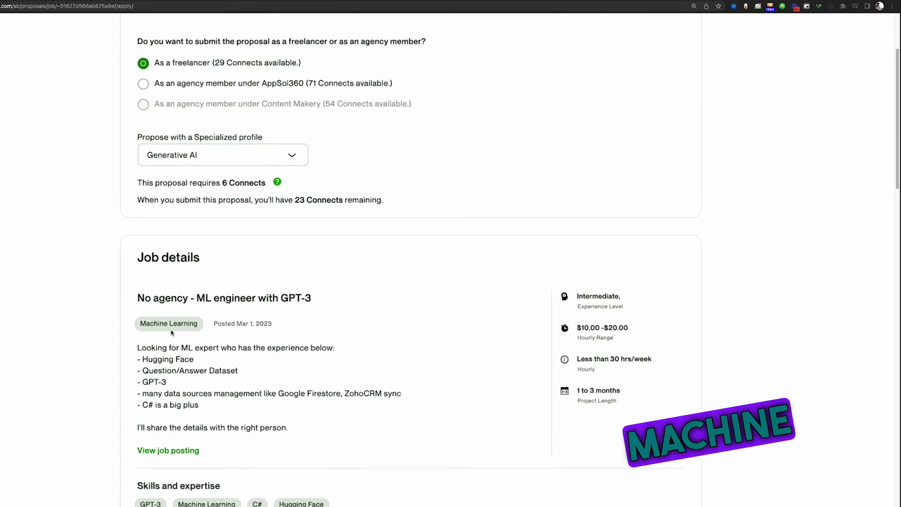
scroll(98, 349, down, 2)
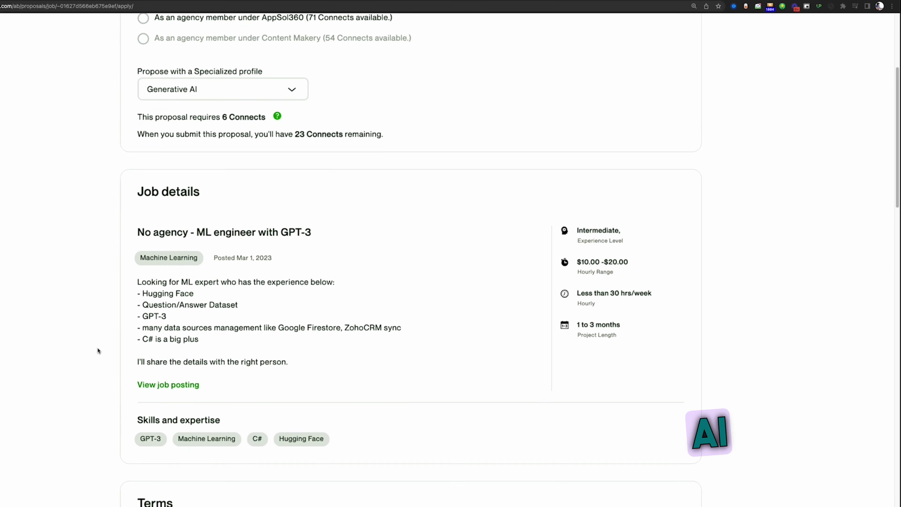
scroll(98, 349, down, 8)
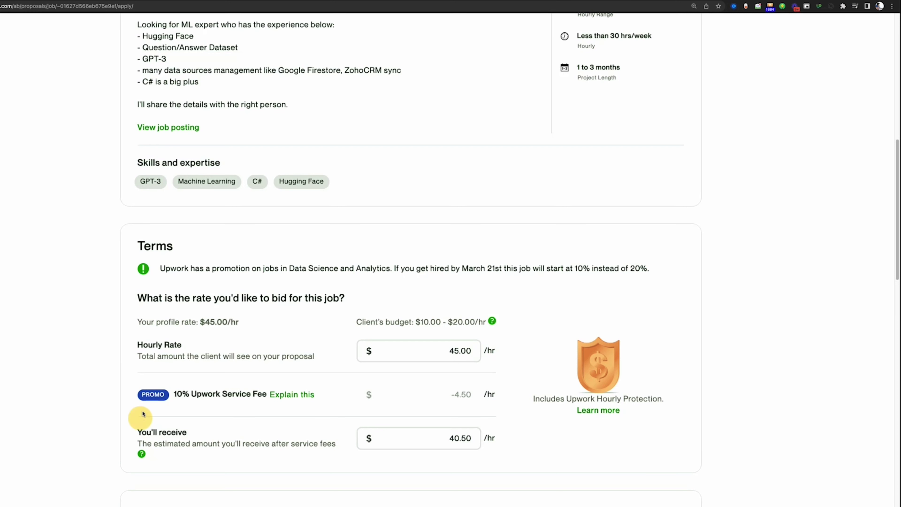
mouse_move(146, 400)
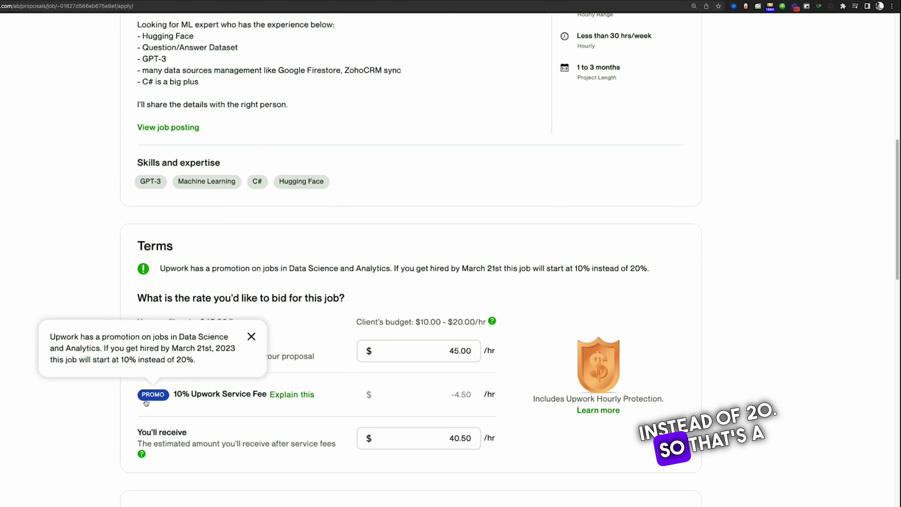
click(106, 432)
Close the UpAlerts proposal generator without generating anything
scroll(225, 391, down, 2)
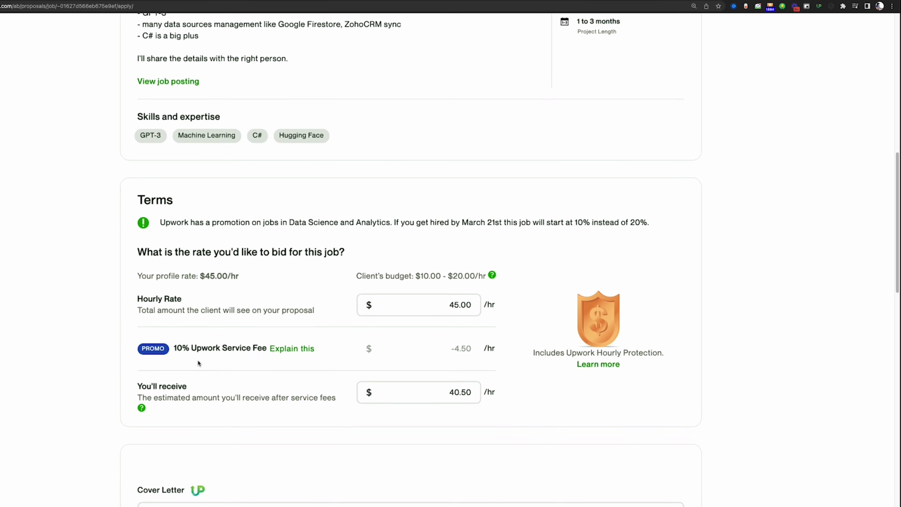
scroll(154, 218, up, 10)
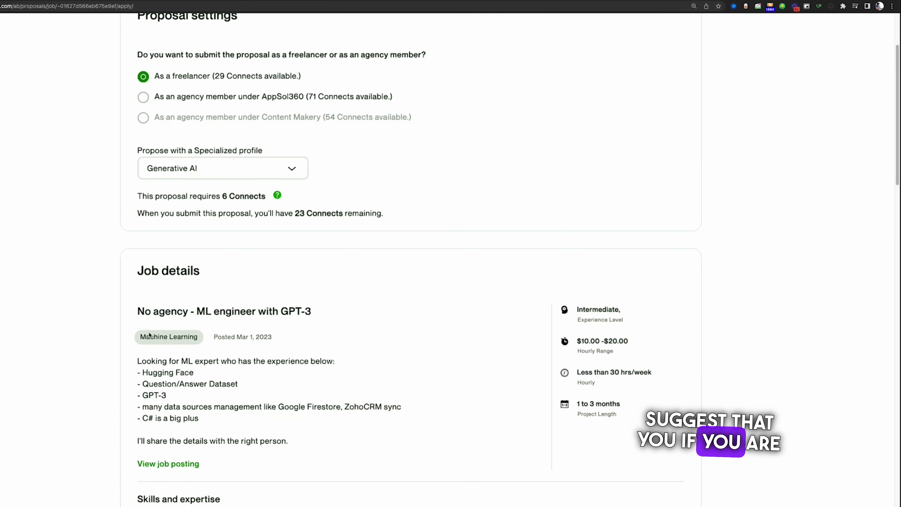
scroll(151, 352, down, 2)
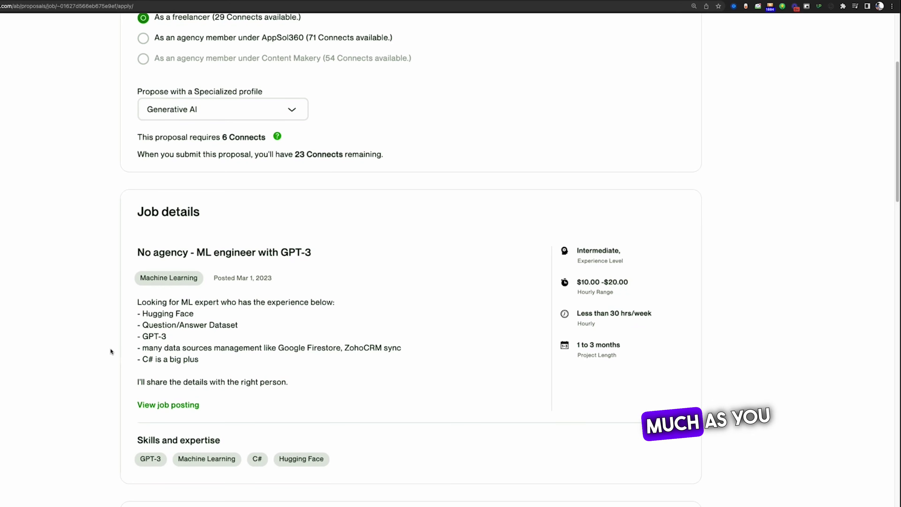
scroll(110, 347, down, 10)
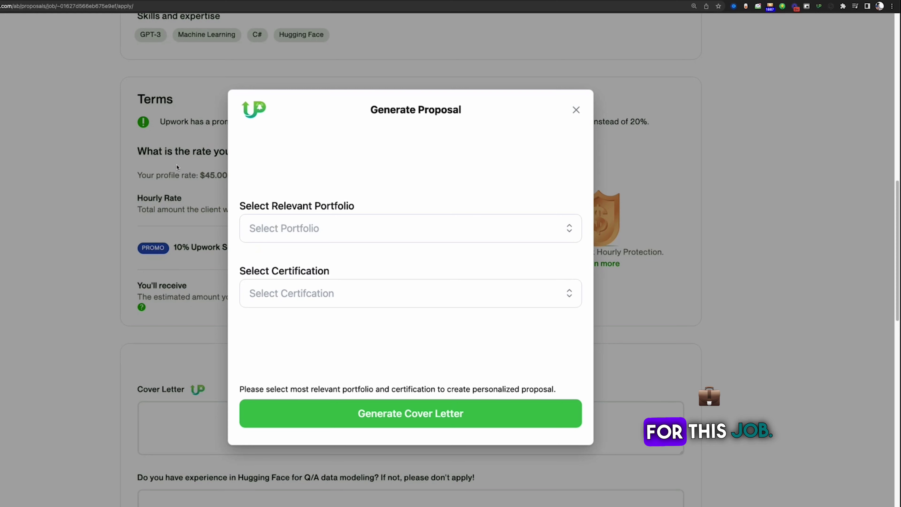
click(576, 110)
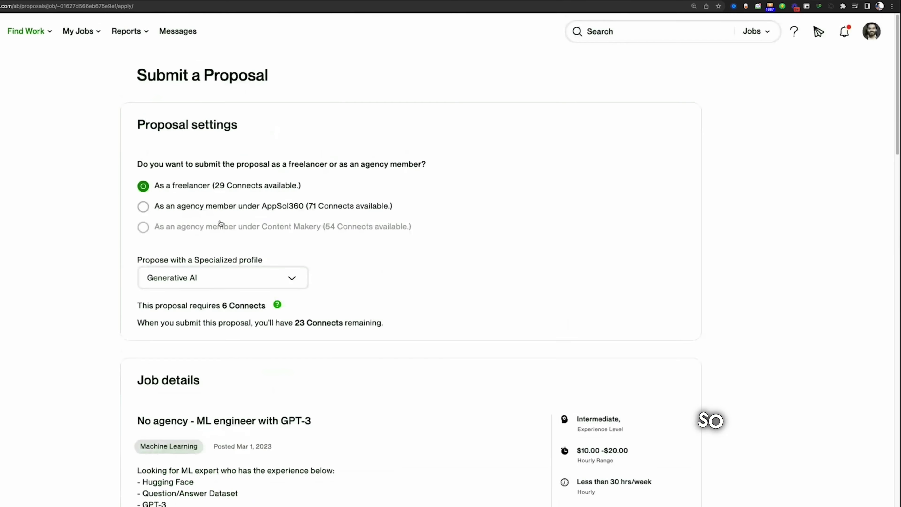
Generate an UpAlerts cover letter using the Walrus AI ChatBot (Sarcastic AI Bot) portfolio project
scroll(170, 408, down, 5)
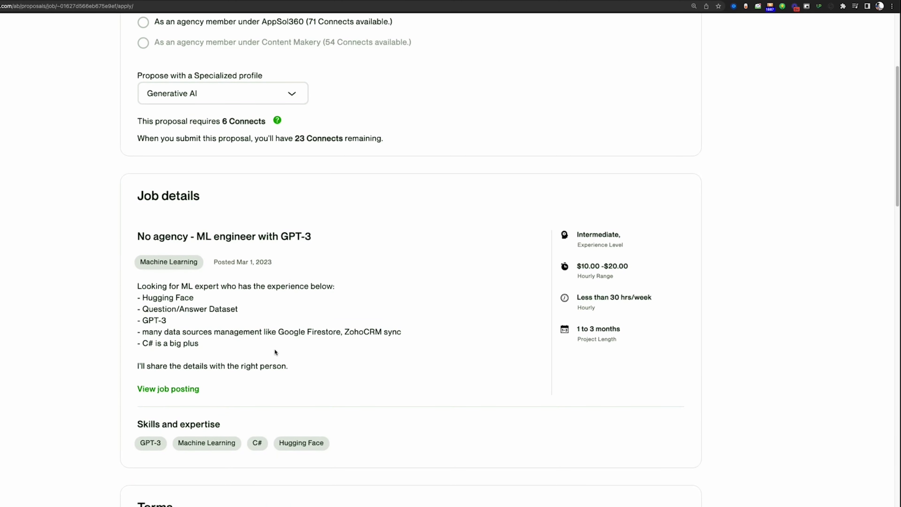
scroll(270, 349, down, 15)
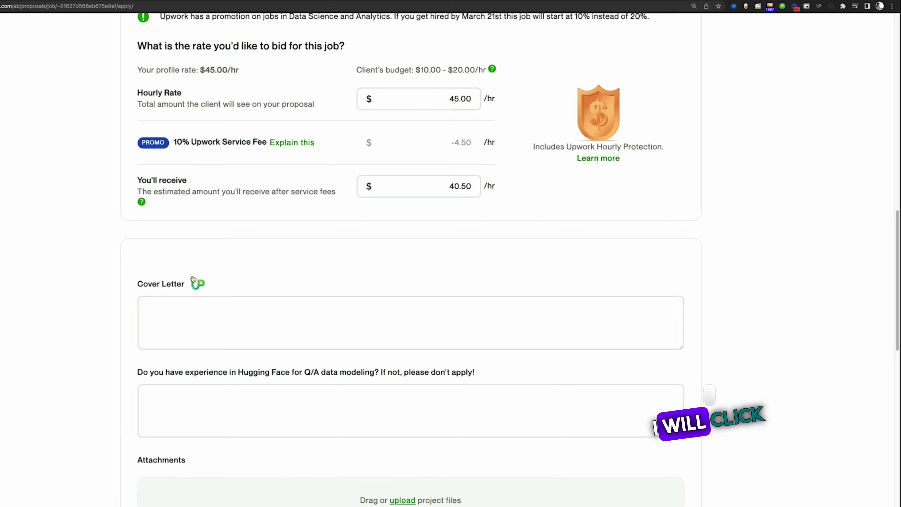
click(197, 284)
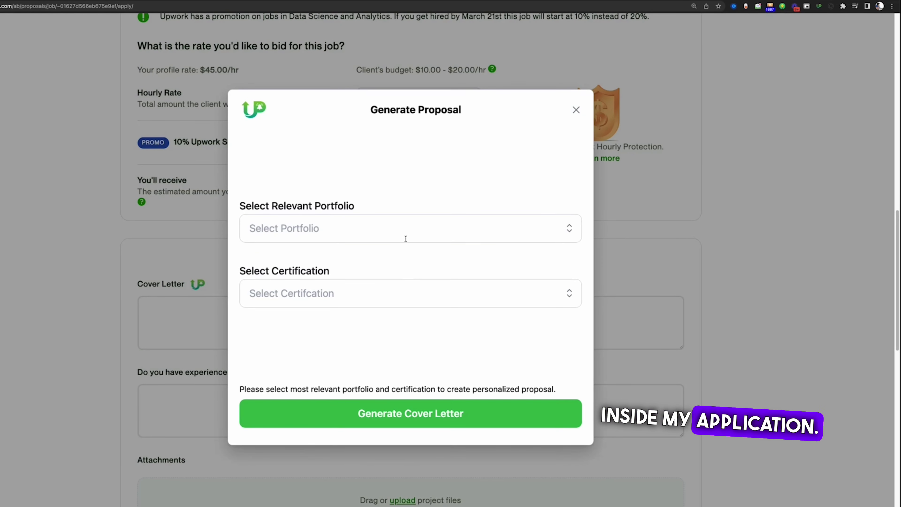
click(355, 228)
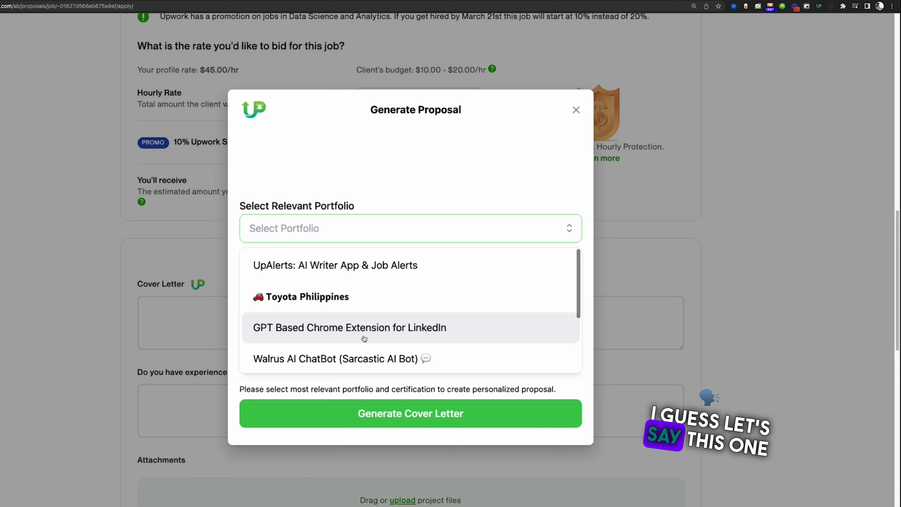
click(372, 356)
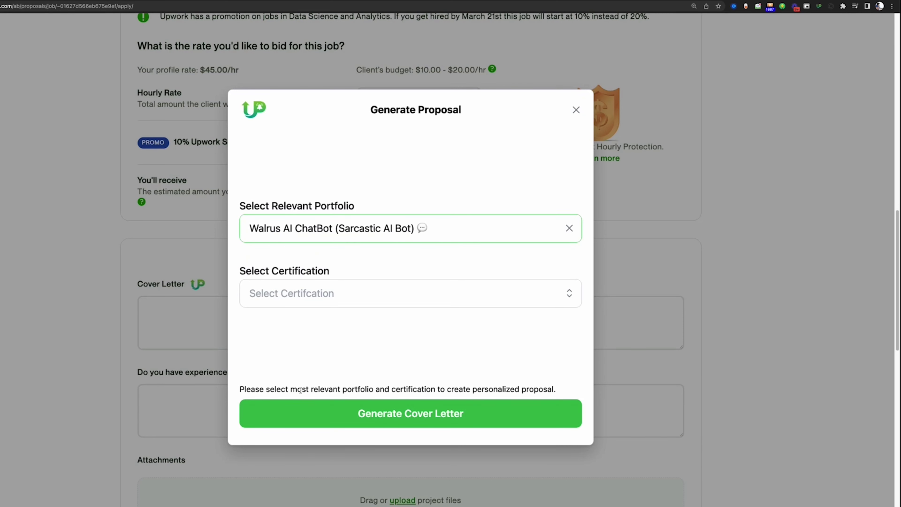
click(319, 414)
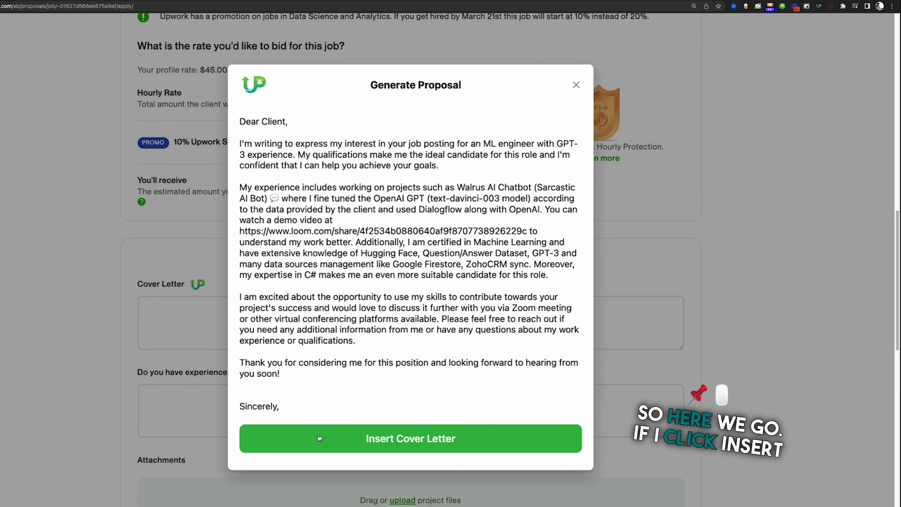
Insert the generated letter, enlarge the cover letter box, and change 'Dear Client,' to 'Hi,'
click(320, 439)
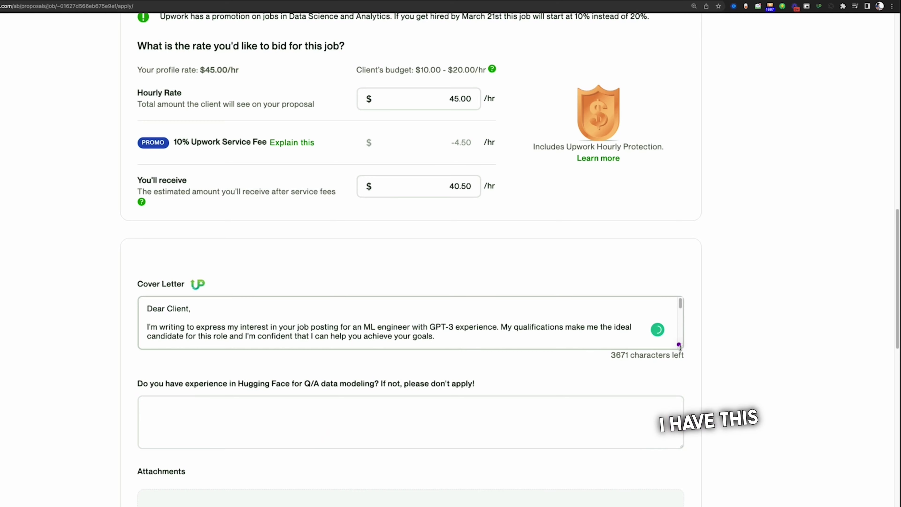
drag(680, 347, 683, 494)
scroll(724, 352, down, 5)
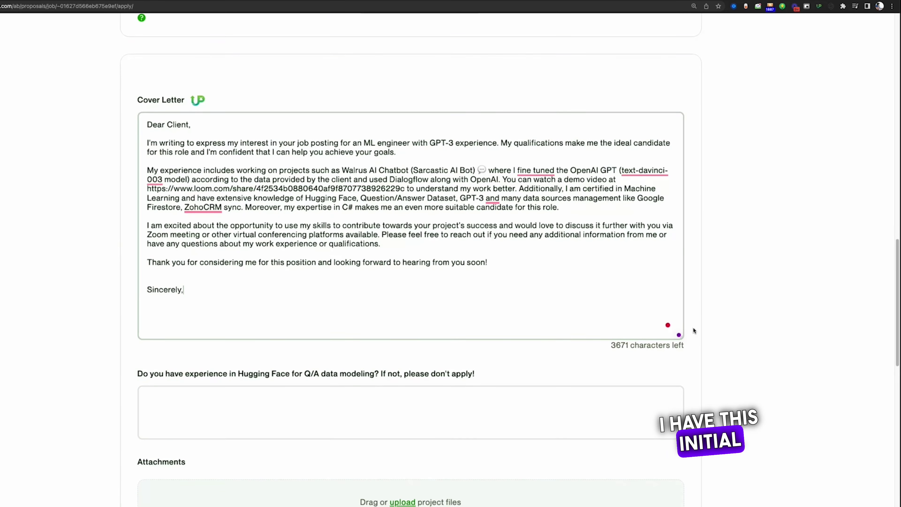
drag(679, 335, 681, 409)
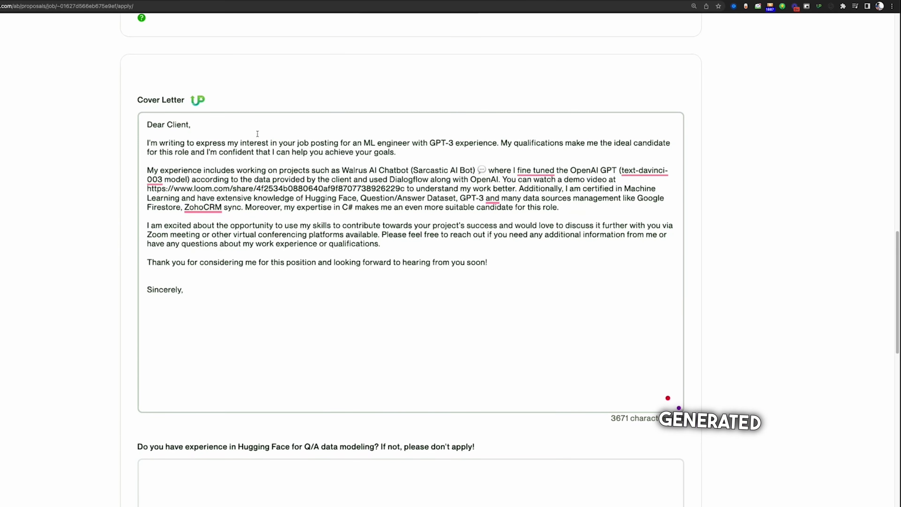
triple_click(227, 125)
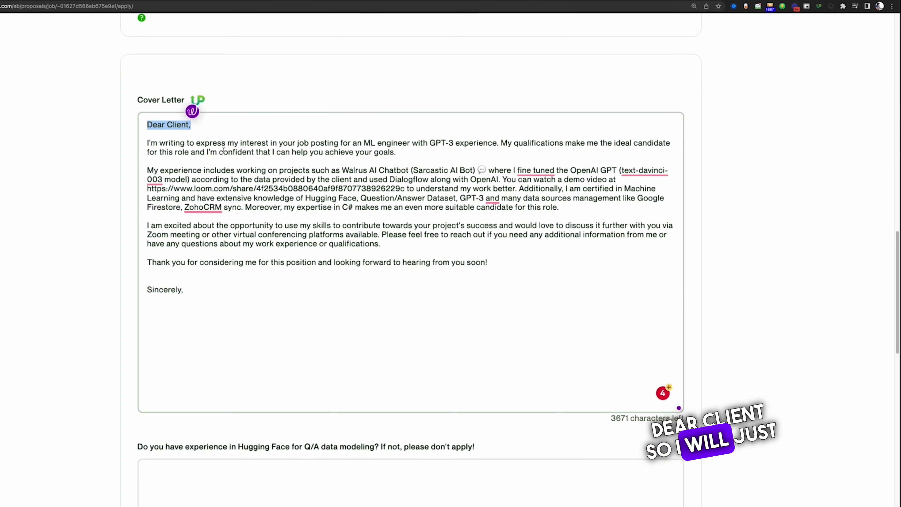
text(Hi,)
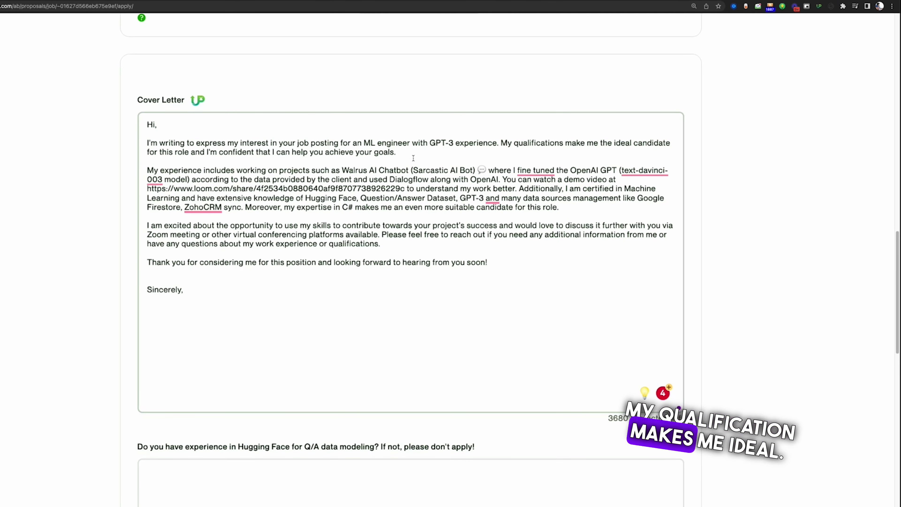
Delete the letter's opening paragraph and add the sender's name below 'Sincerely,'
drag(415, 156, 144, 142)
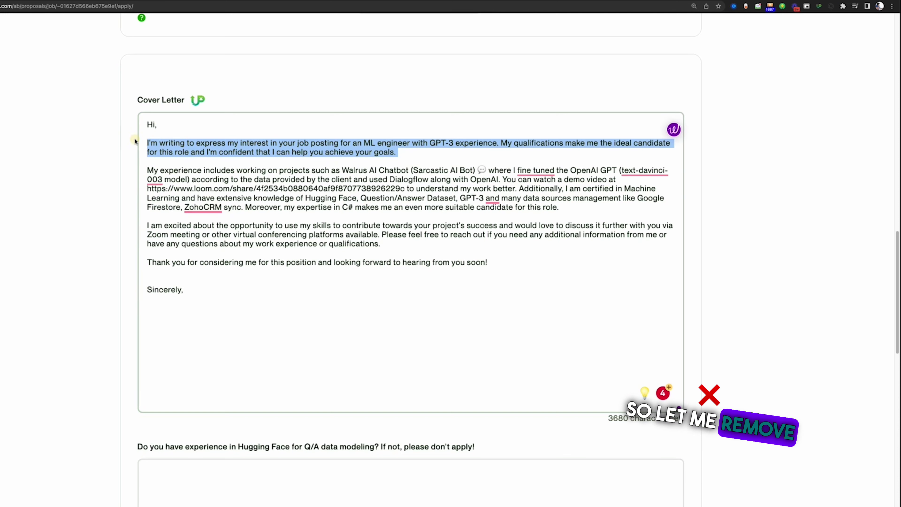
key(BackSpace)
key(BackSpace)
key(BackSpace)
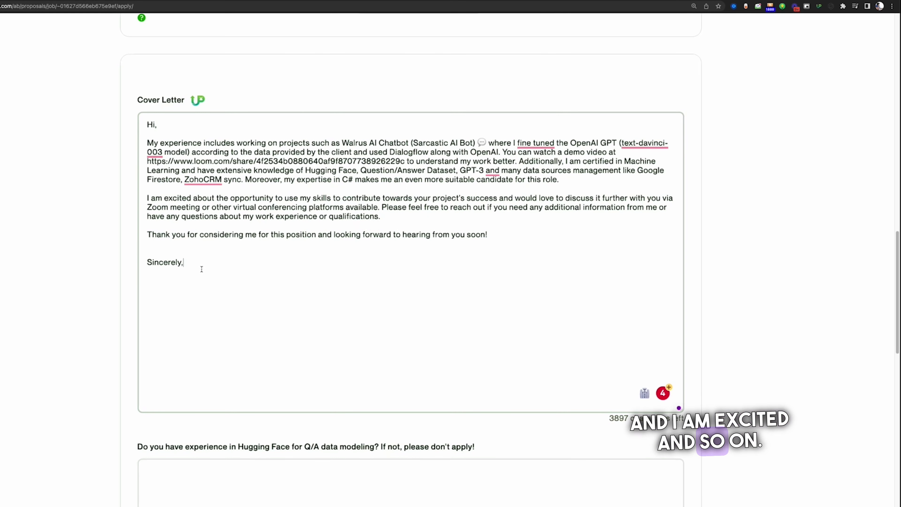
key(Return)
text(Shajeel)
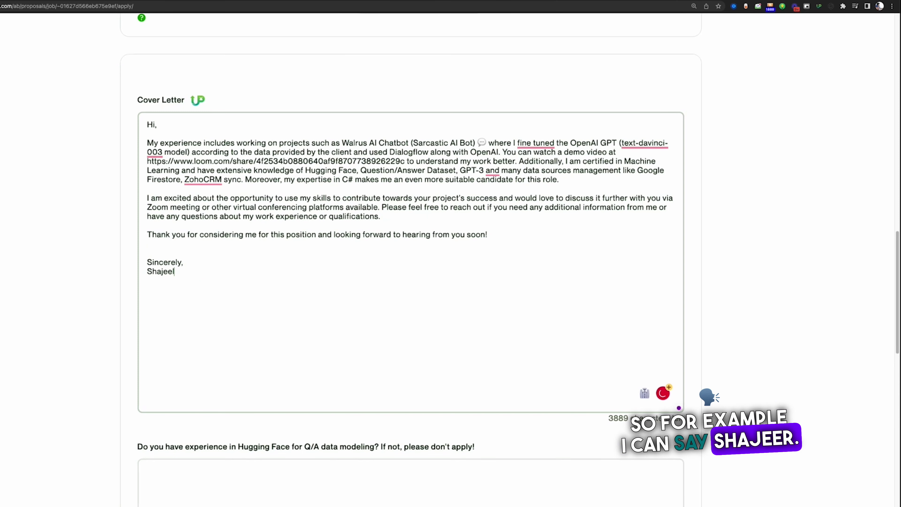
scroll(177, 177, down, 3)
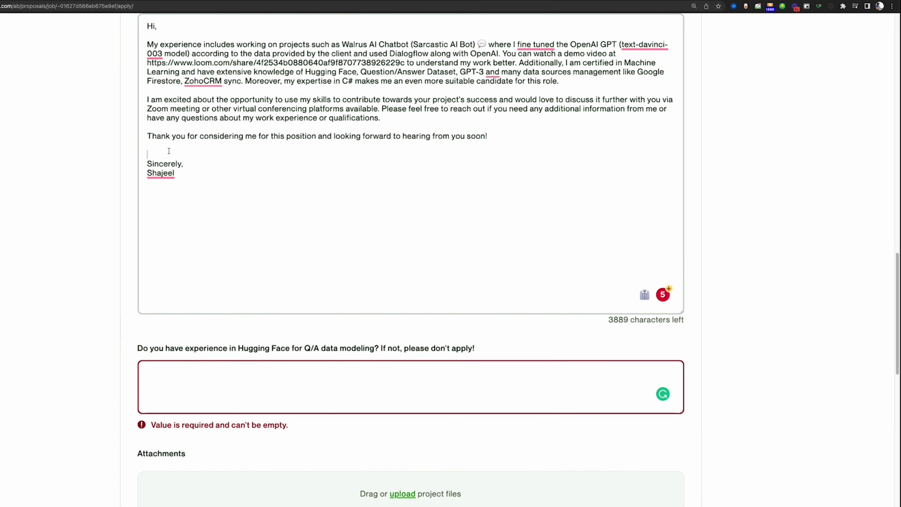
Remove the blank line above 'Sincerely,', then select the letter and open and close the UpAlerts popup
key(BackSpace)
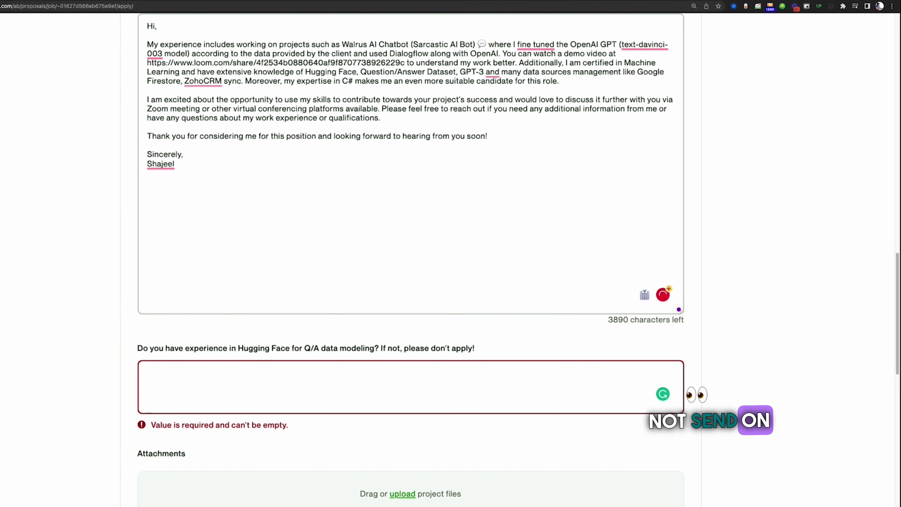
scroll(240, 263, up, 2)
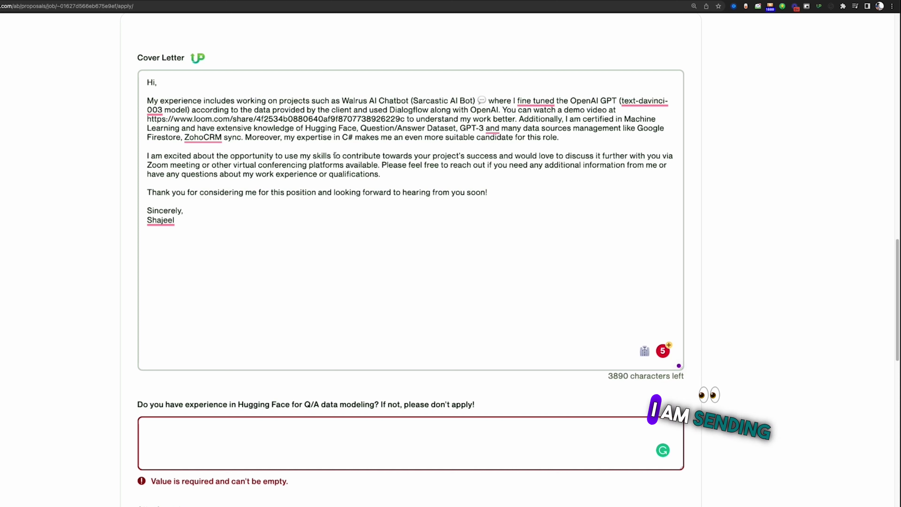
click(148, 85)
drag(148, 85, 217, 246)
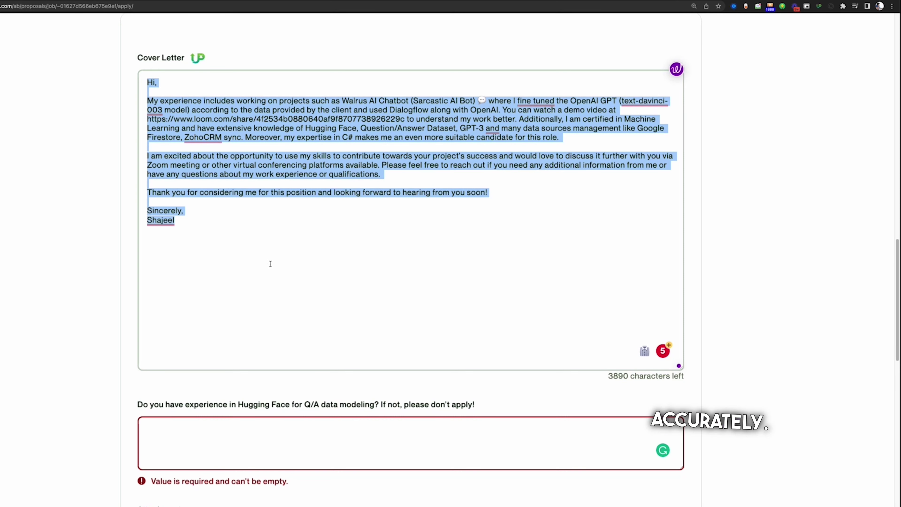
scroll(330, 253, up, 7)
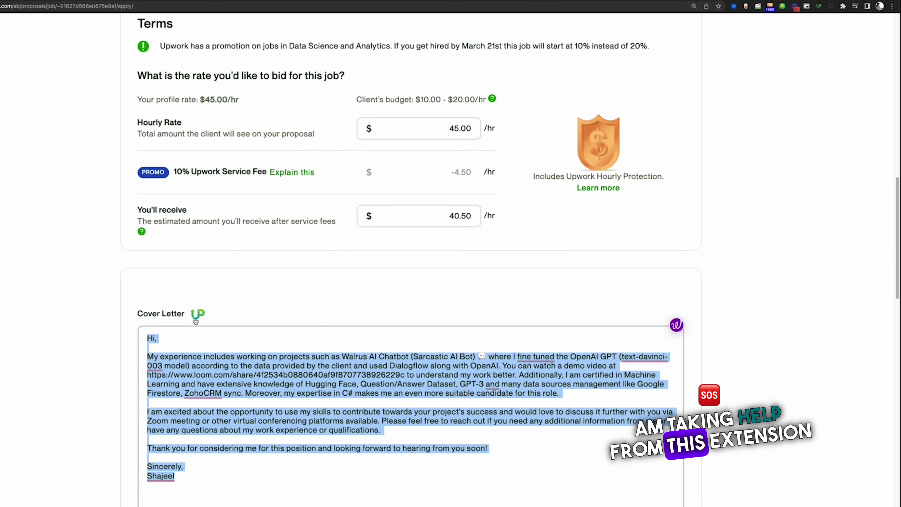
click(818, 6)
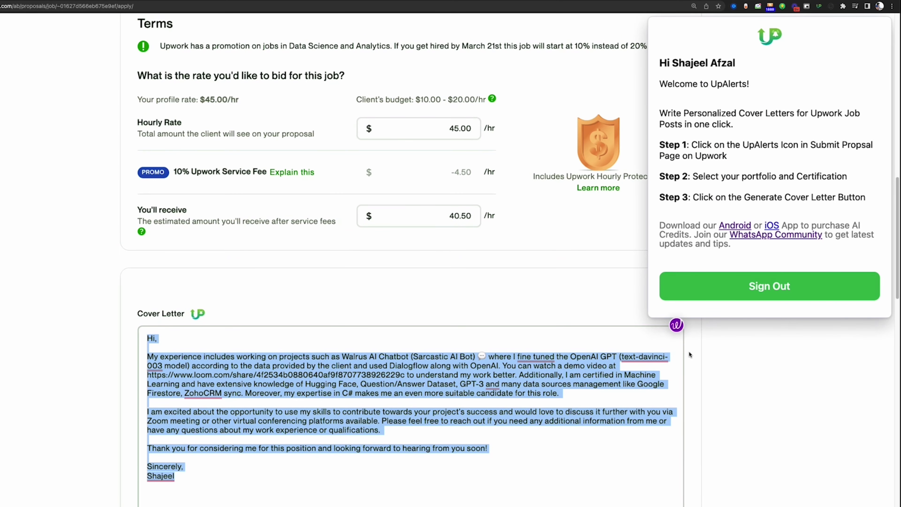
click(261, 416)
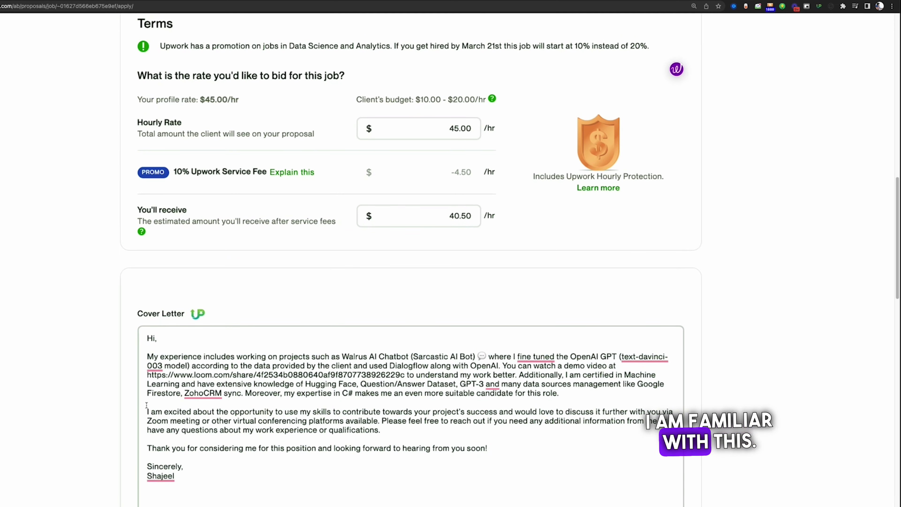
Answer the Hugging Face question: 'Please have a look at the video that I shared in the cover letter.'
key(Tab)
text(Ples)
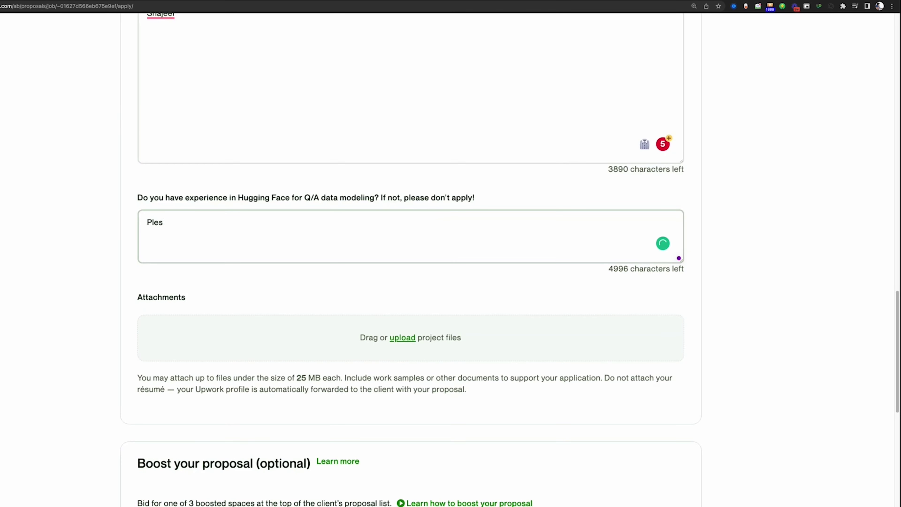
key(BackSpace)
text(ase have a l)
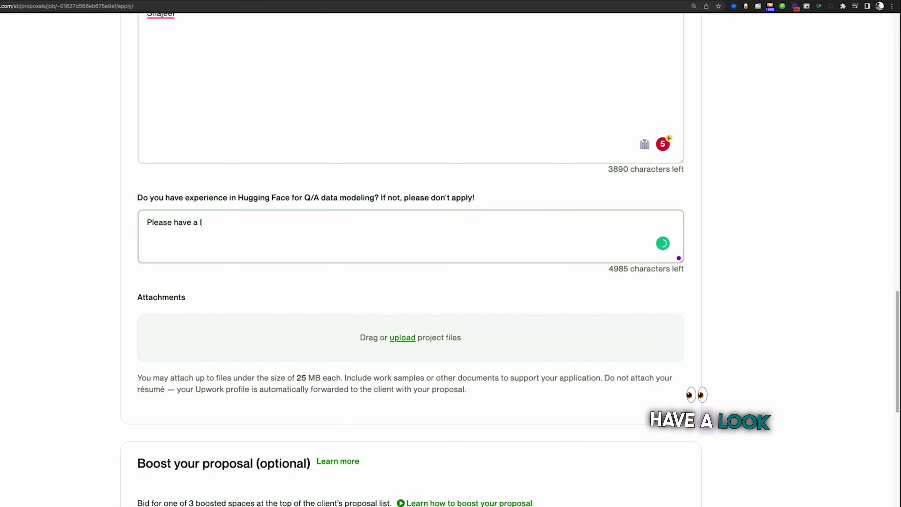
text(ook at the video)
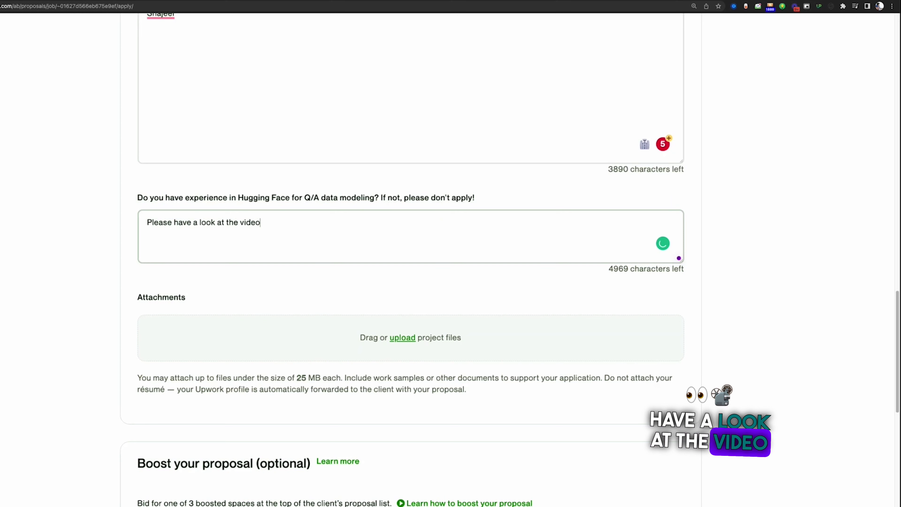
text( that I have)
key(BackSpace)
key(BackSpace)
key(BackSpace)
key(BackSpace)
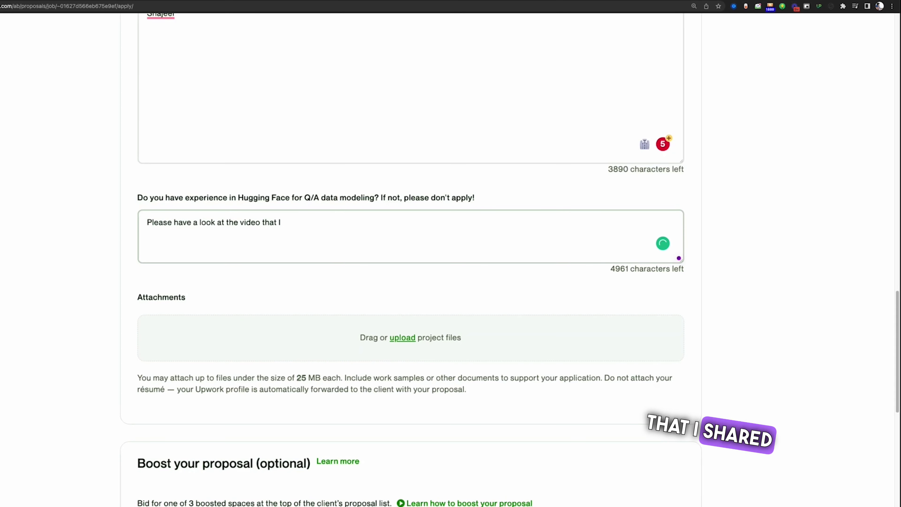
text(shared in the cover letter.)
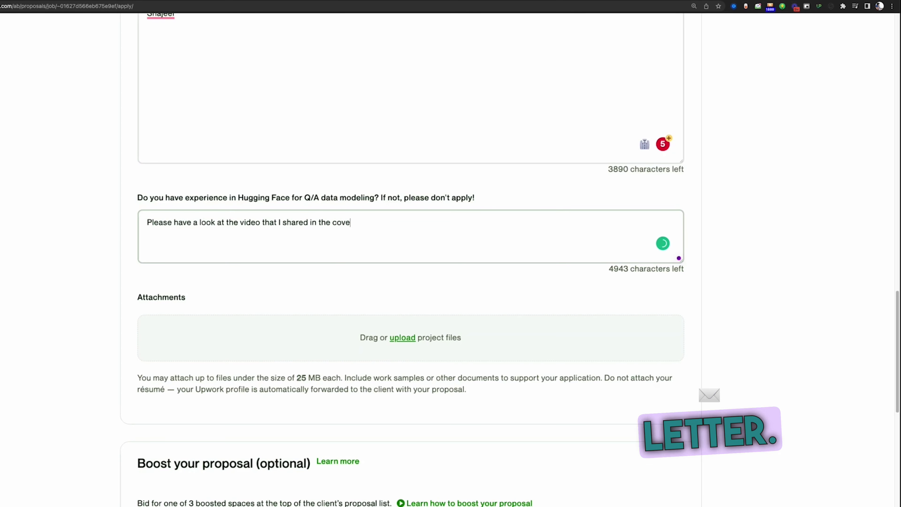
scroll(305, 244, down, 6)
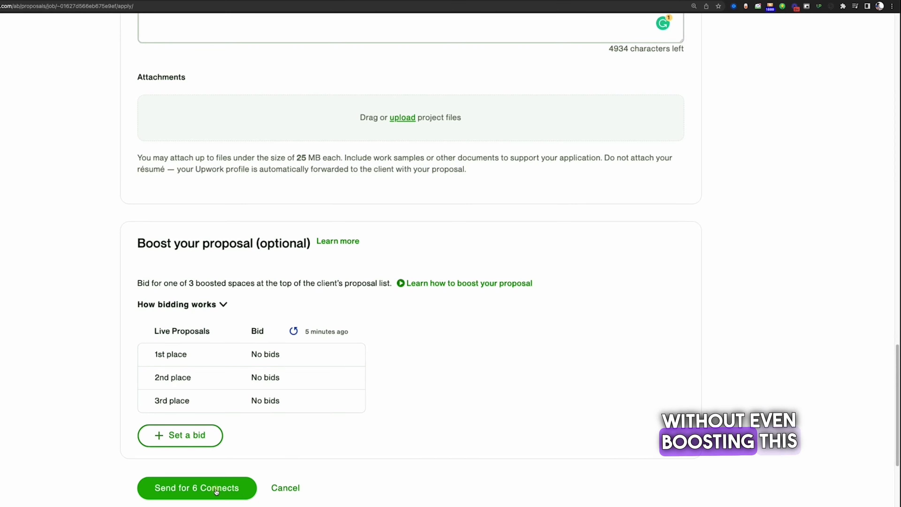
Send the proposal for 6 Connects and review the submitted cover letter on its details page
click(217, 491)
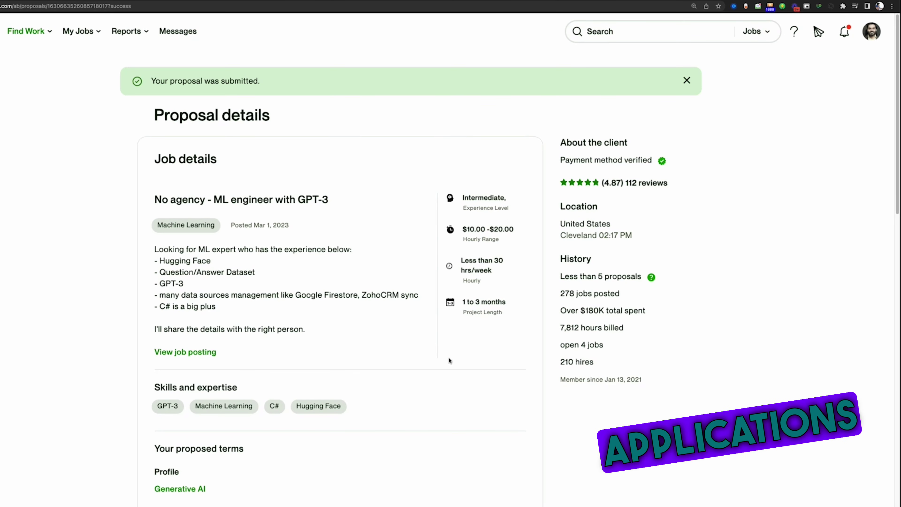
scroll(378, 351, down, 10)
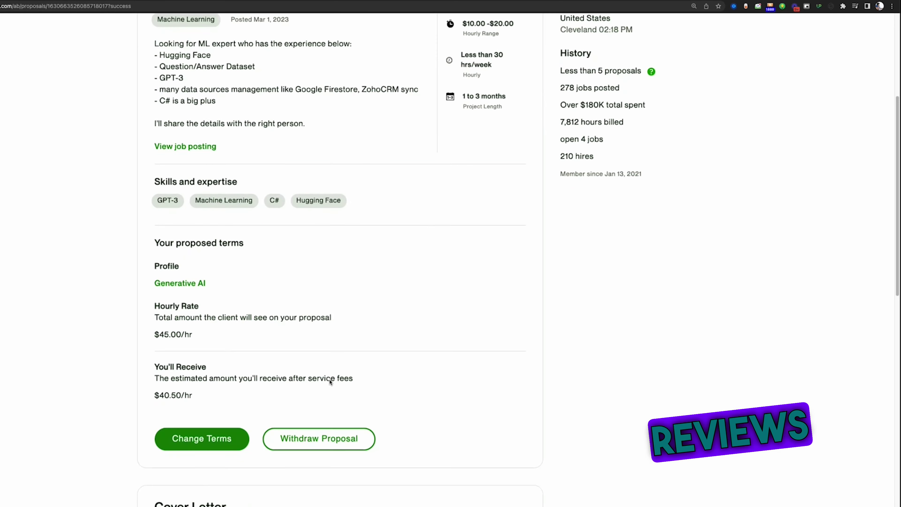
scroll(330, 382, down, 5)
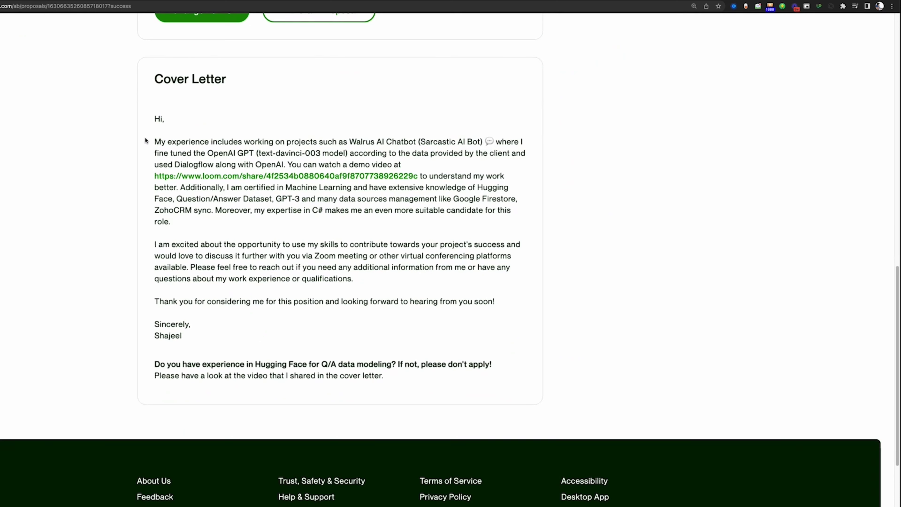
drag(152, 118, 414, 402)
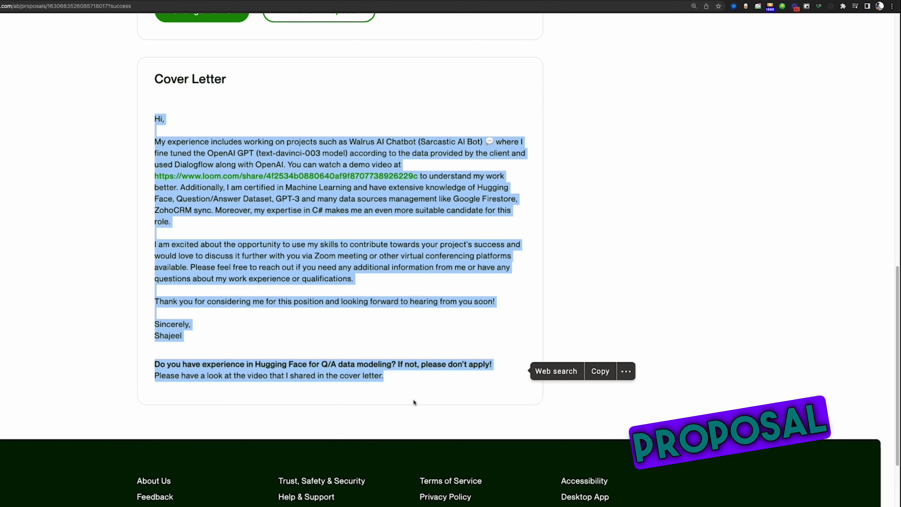
click(413, 401)
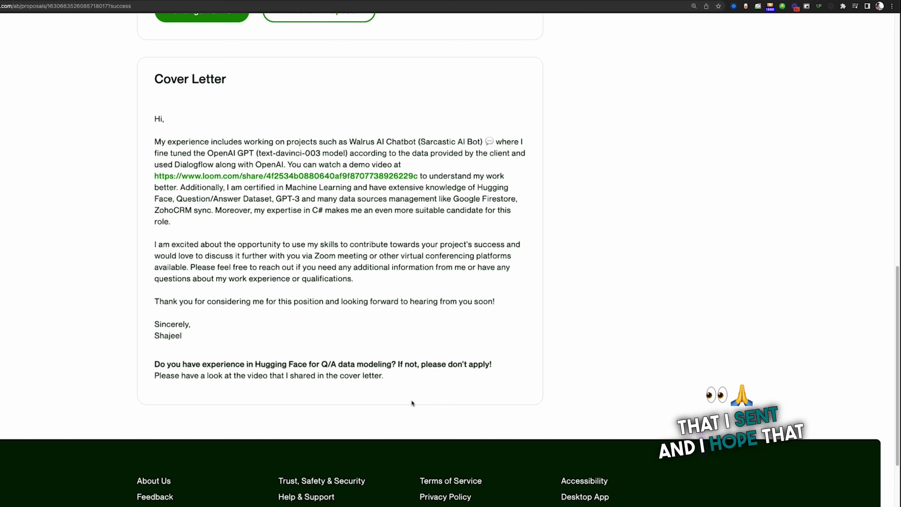
scroll(86, 356, up, 10)
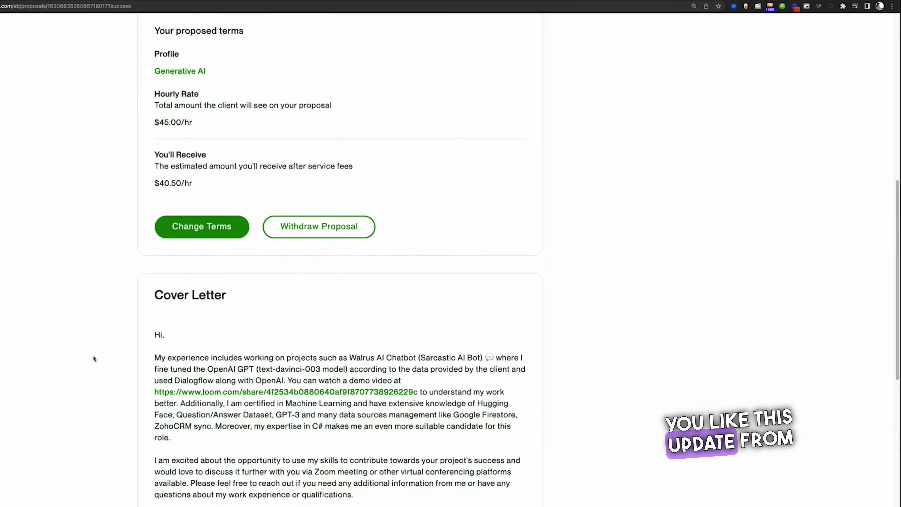